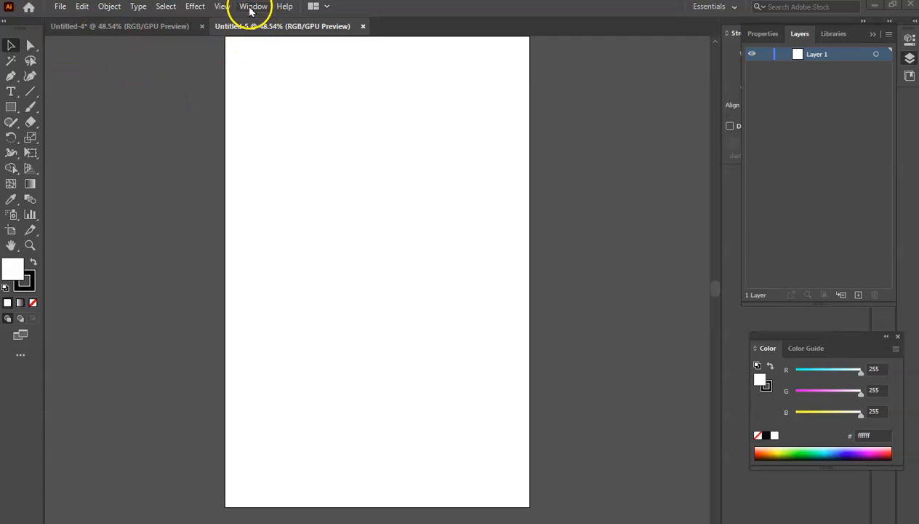
Place the Budapest Travel Poster JPG image and align it with the artboard's top and side edges.
left_click(62, 8)
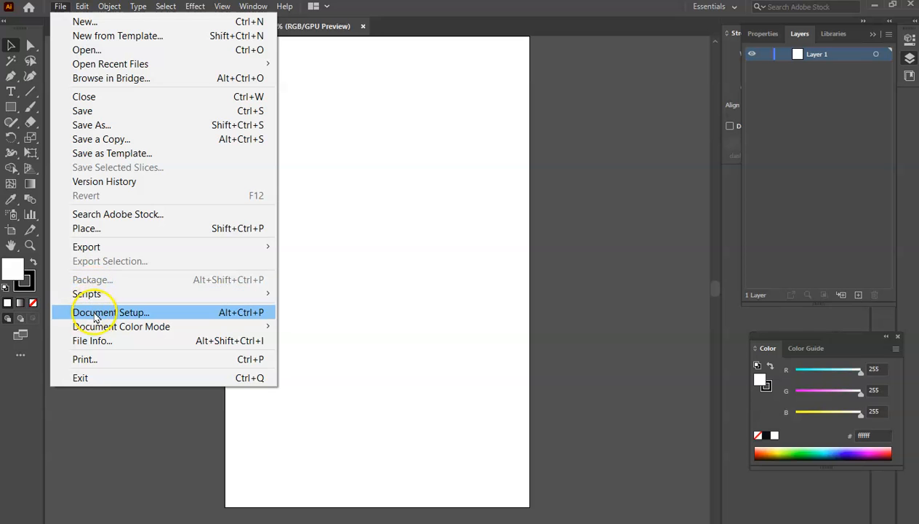
left_click(91, 228)
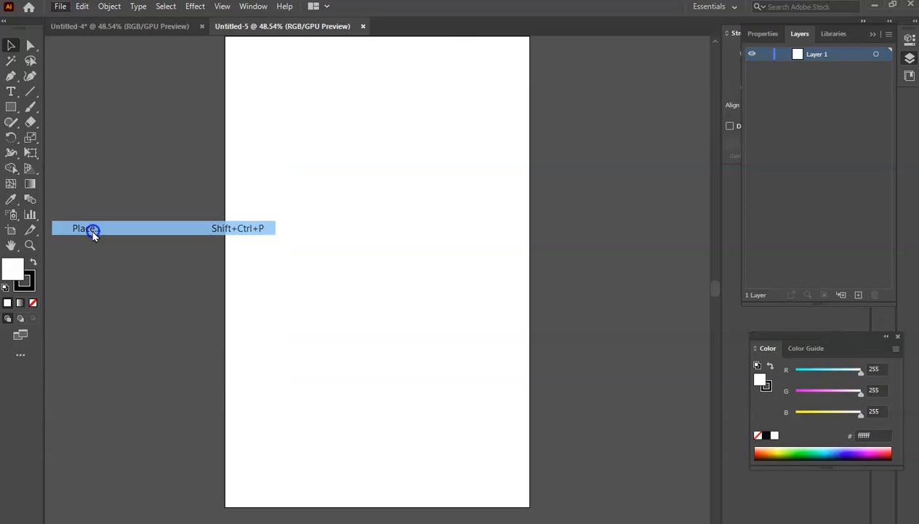
left_click_drag(448, 92, 448, 148)
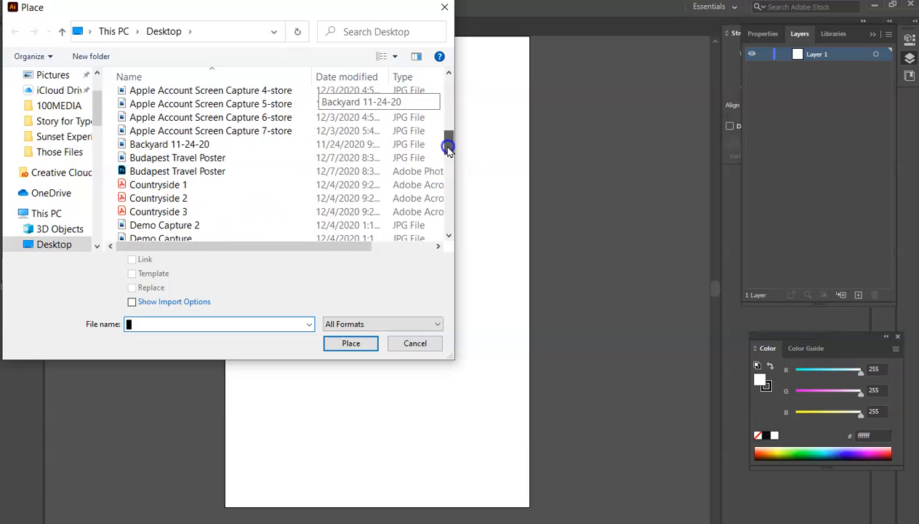
left_click(142, 160)
left_click(352, 344)
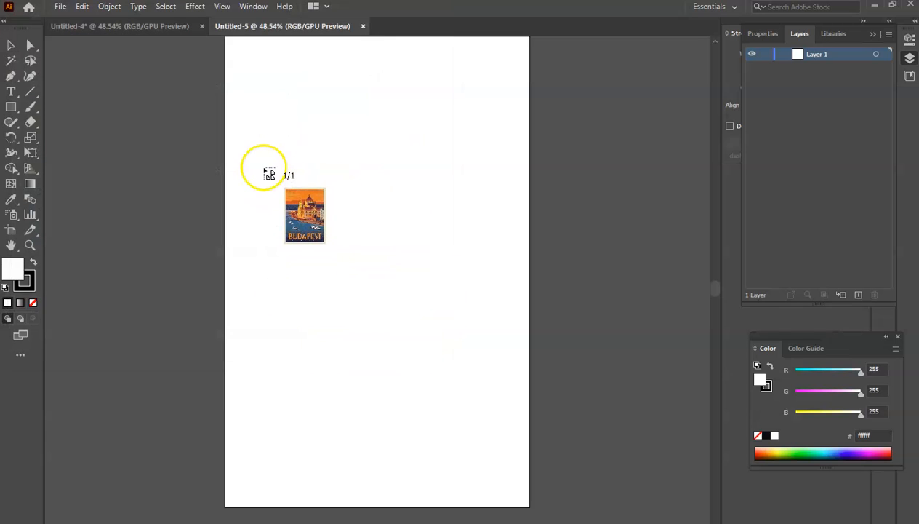
left_click(264, 171)
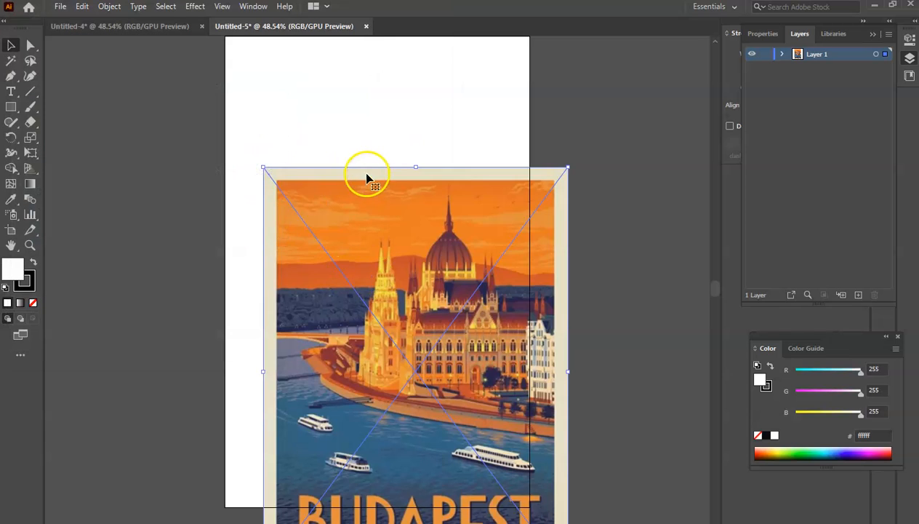
left_click_drag(371, 177, 332, 140)
Shorten the artboard with the Artboard tool so its bottom edge meets the poster's bottom edge.
scroll(640, 275, "down", 3)
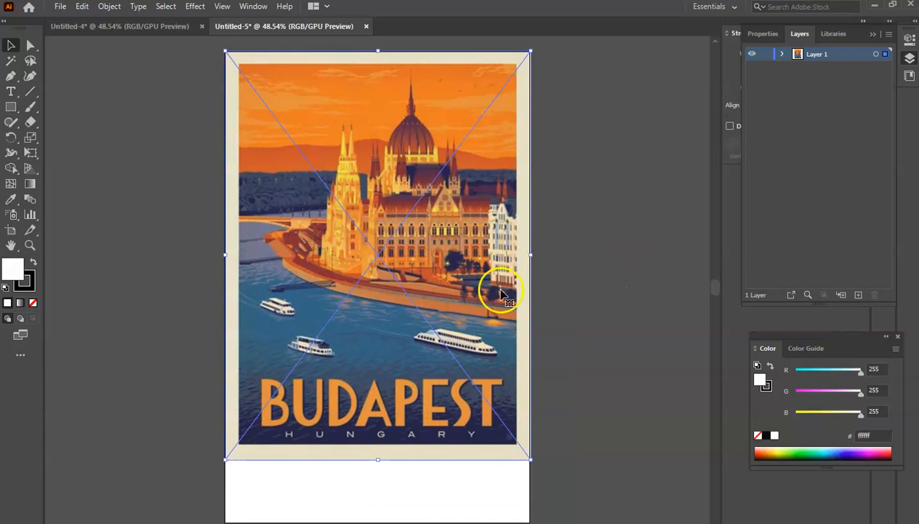
scroll(613, 342, "down", 1)
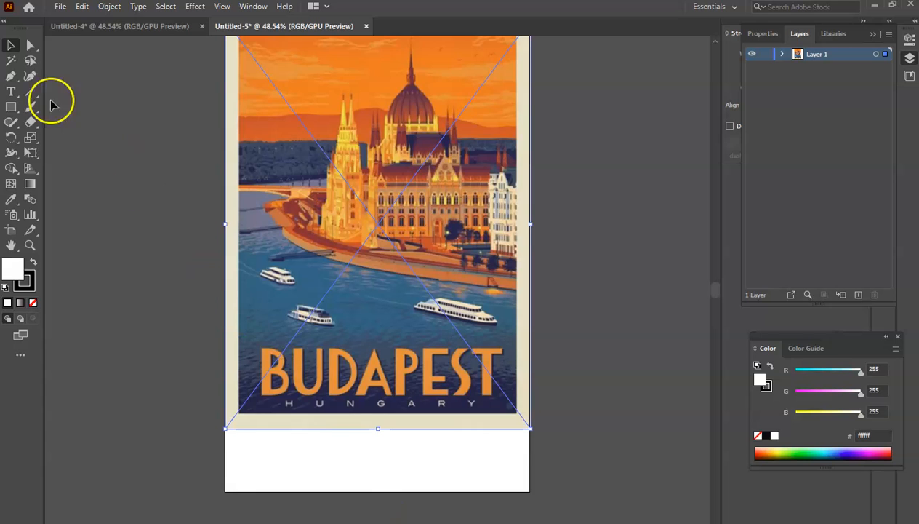
left_click(13, 232)
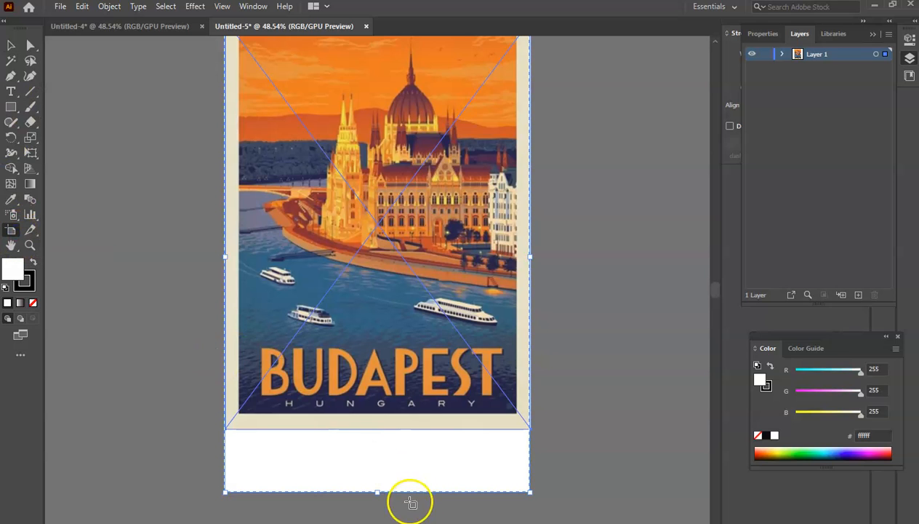
left_click_drag(380, 494, 388, 429)
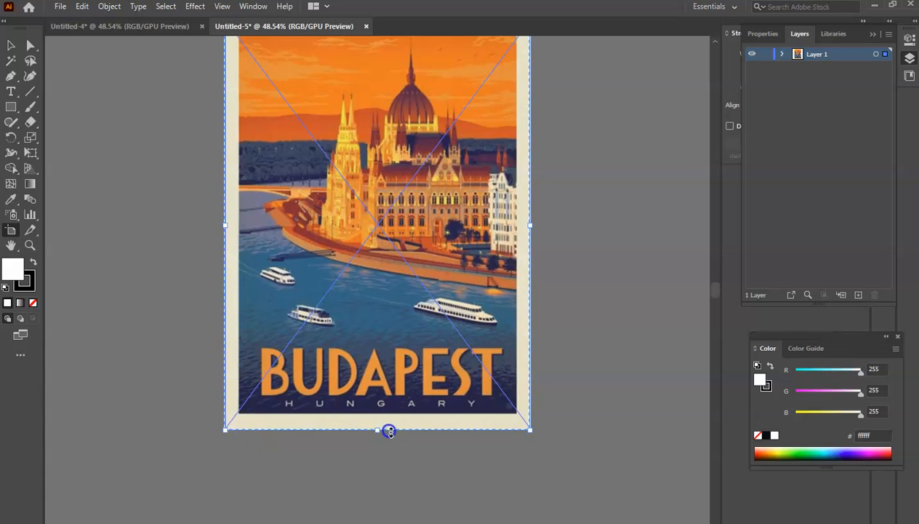
scroll(615, 447, "up", 2)
scroll(620, 448, "up", 1)
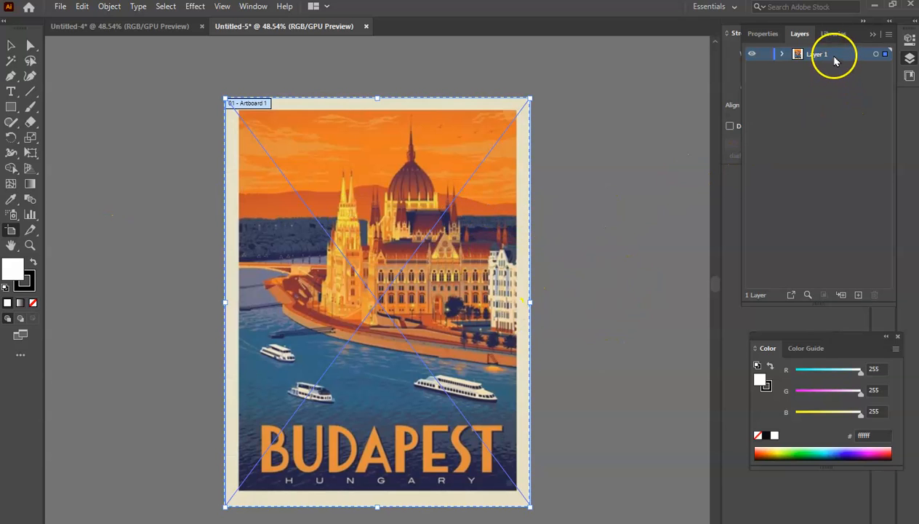
Trace the placed poster with Image Trace using the 16 Colors preset.
left_click(253, 7)
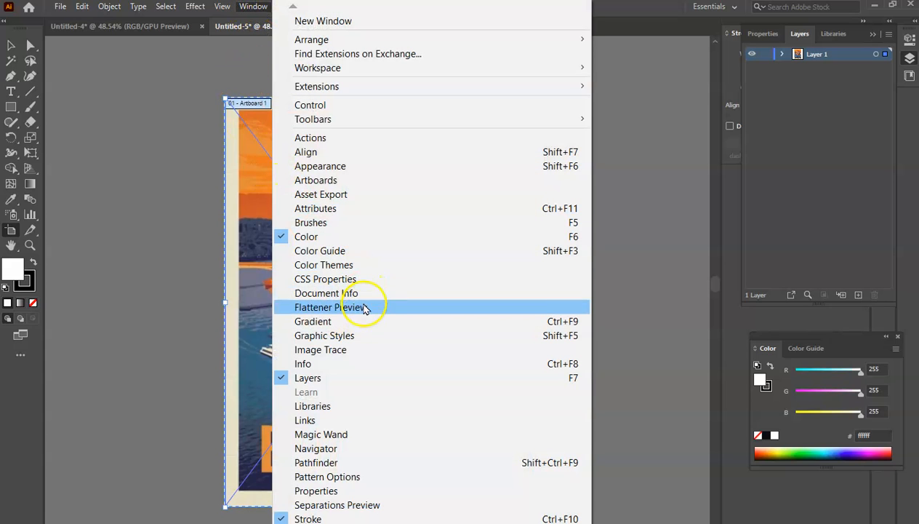
left_click(345, 353)
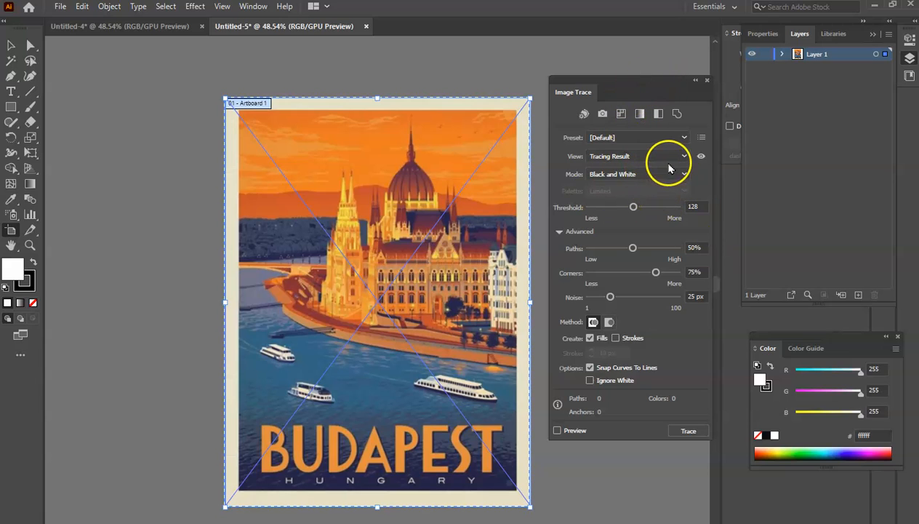
left_click(683, 138)
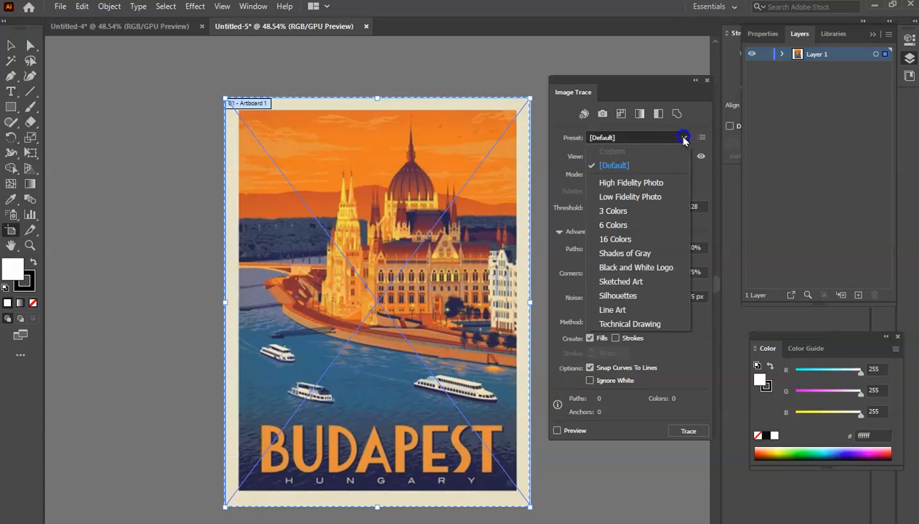
left_click(627, 241)
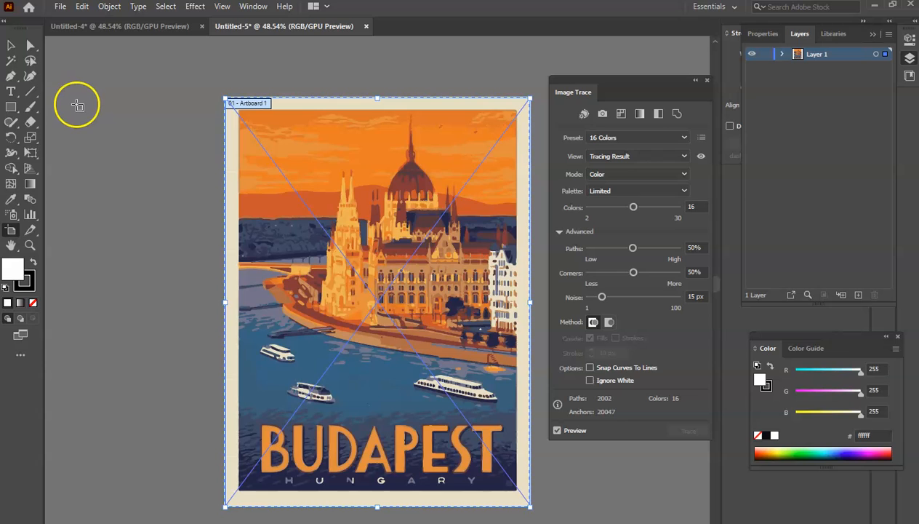
Expand the image trace of the poster into editable paths, switch to the Direct Selection tool and deselect everything.
left_click(110, 8)
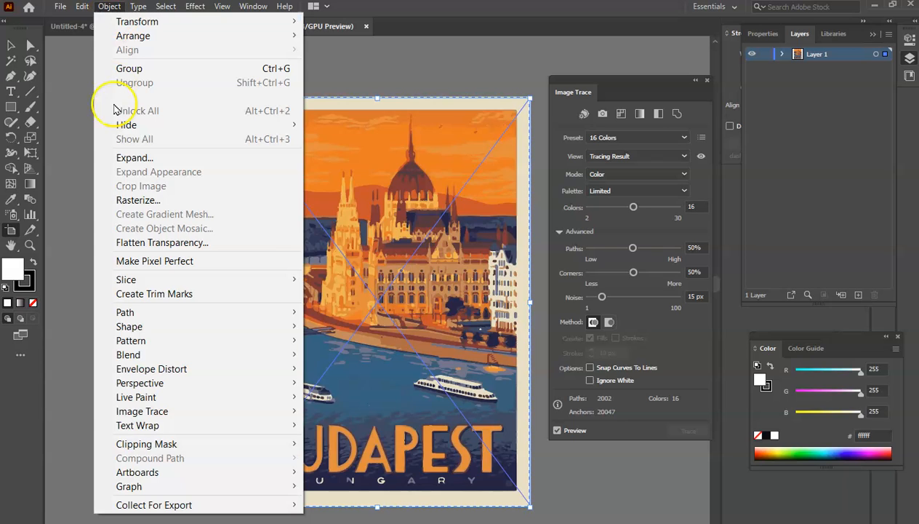
mouse_move(133, 412)
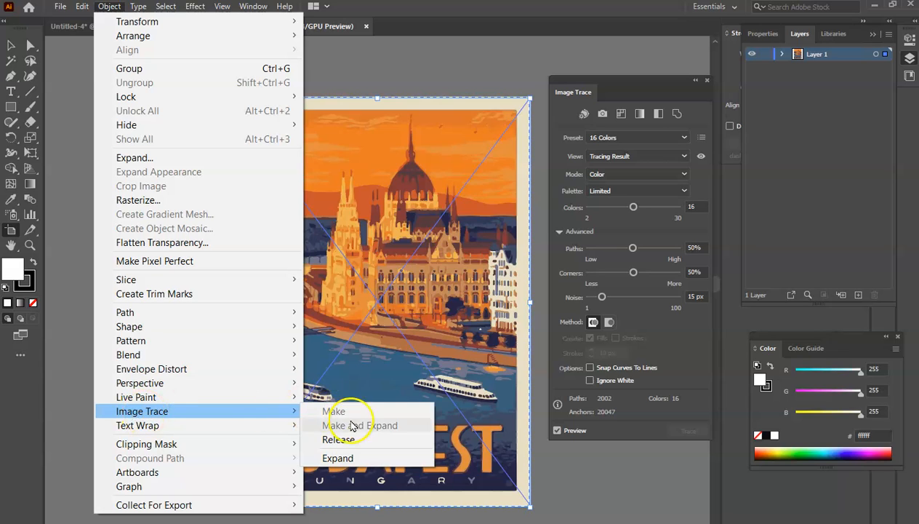
left_click(353, 460)
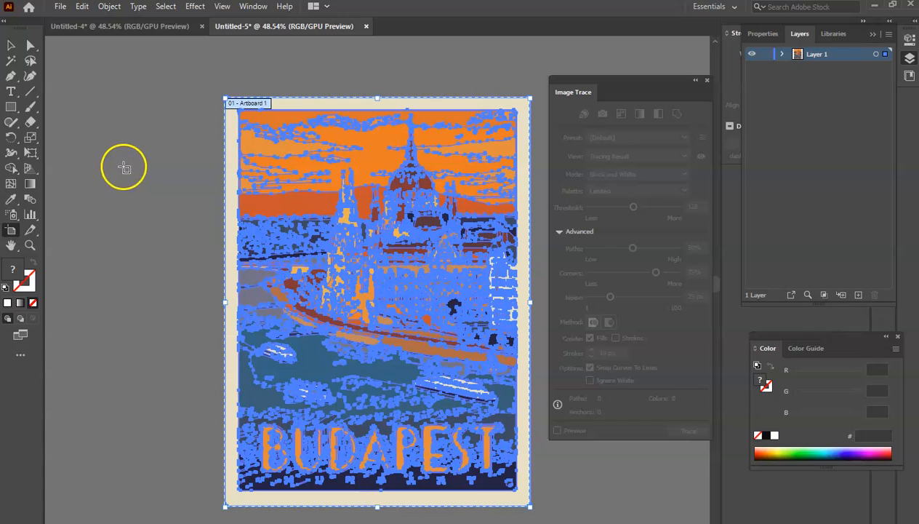
left_click(109, 120)
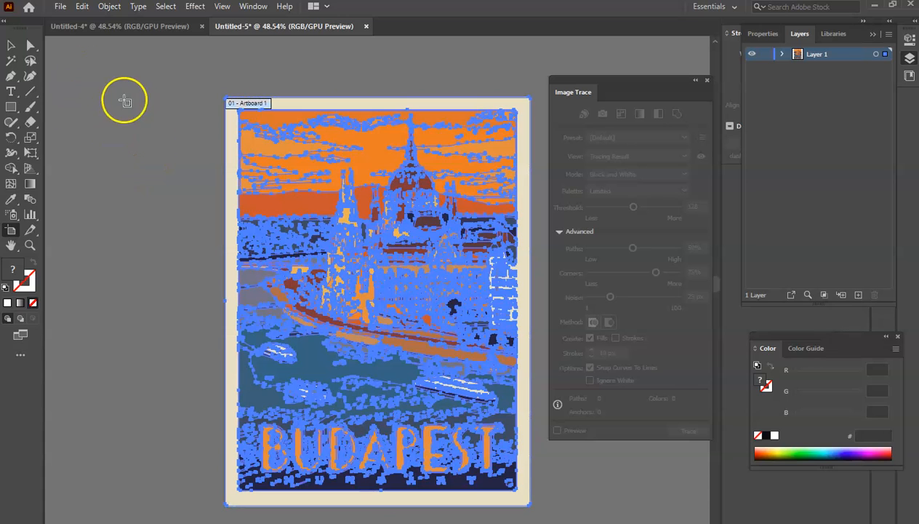
left_click(30, 45)
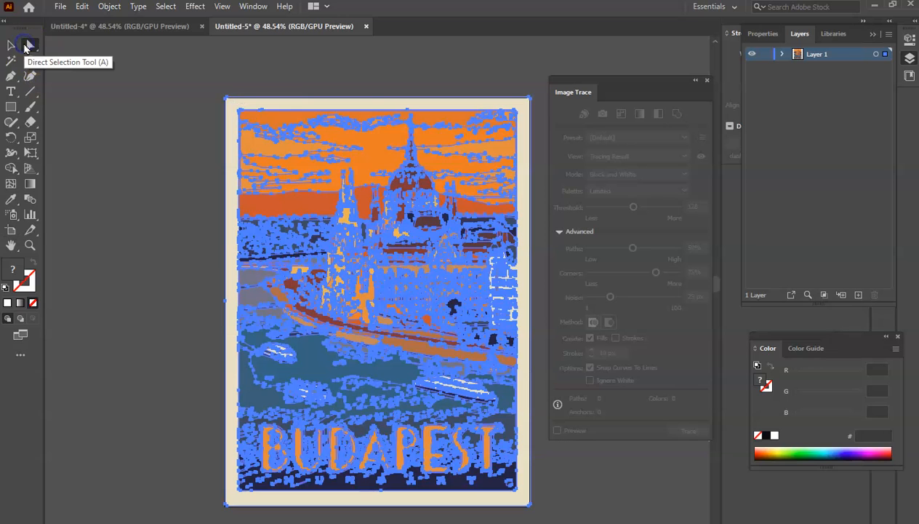
left_click(115, 84)
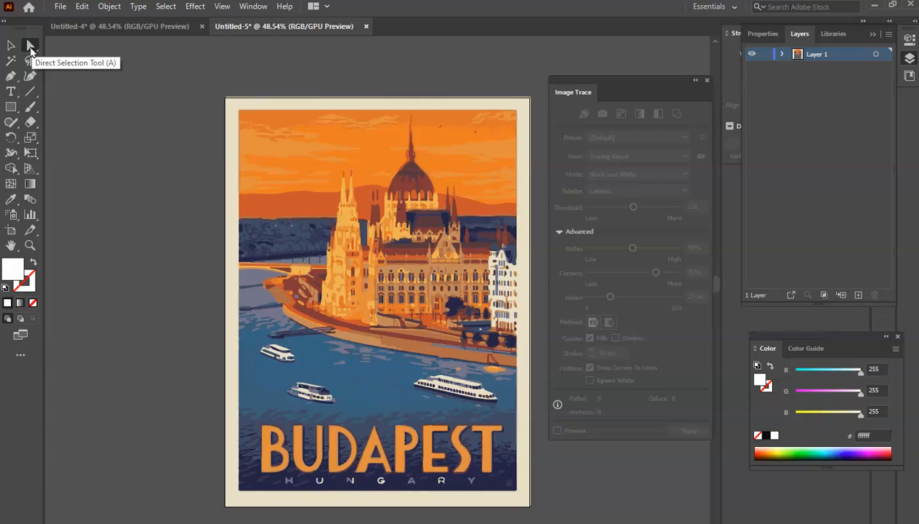
left_click(280, 121)
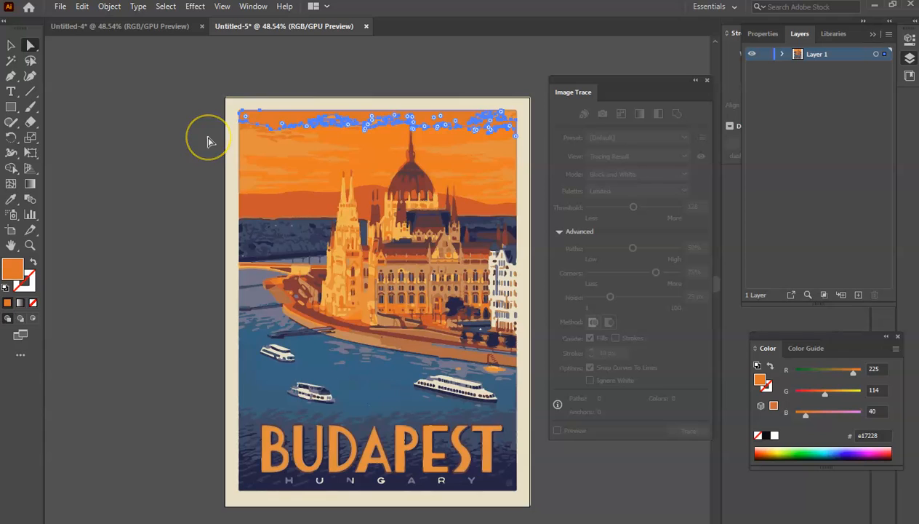
left_click(288, 131)
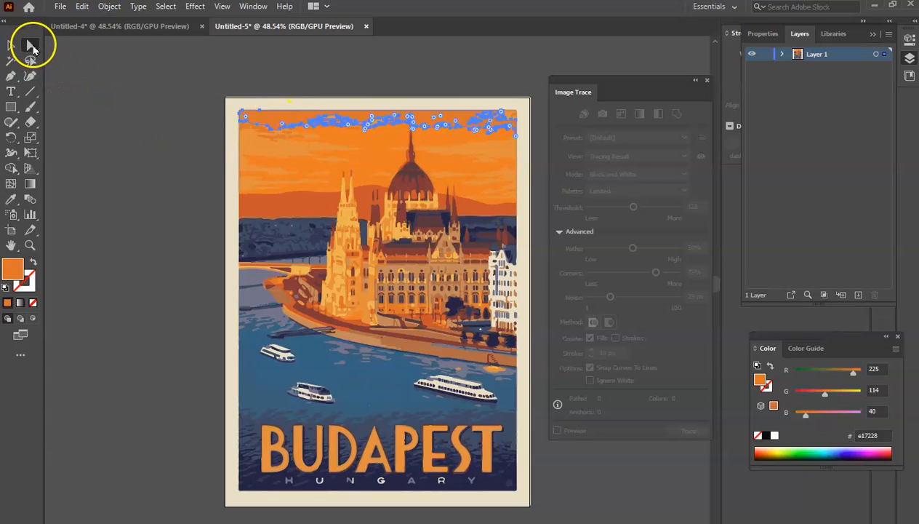
left_click(69, 77)
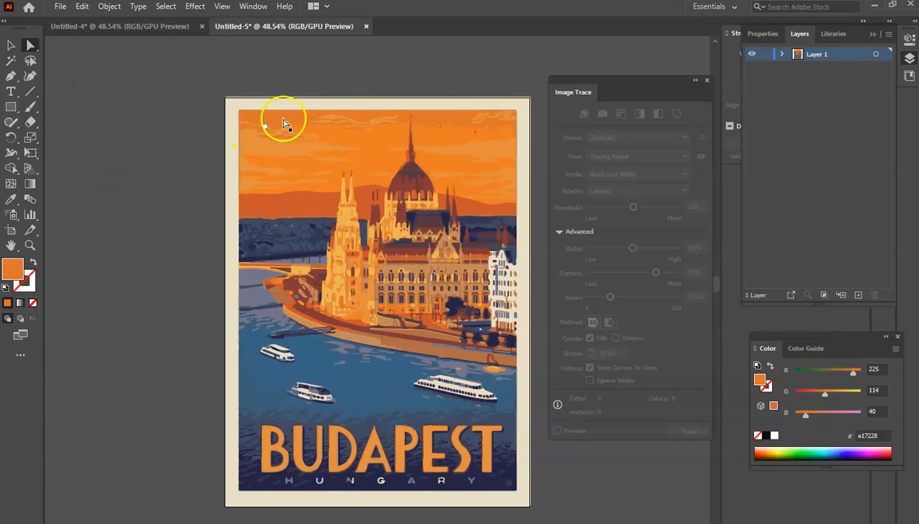
Select the poster's cream border with the Direct Selection tool and extend the selection to all shapes with the same fill color.
left_click(312, 109)
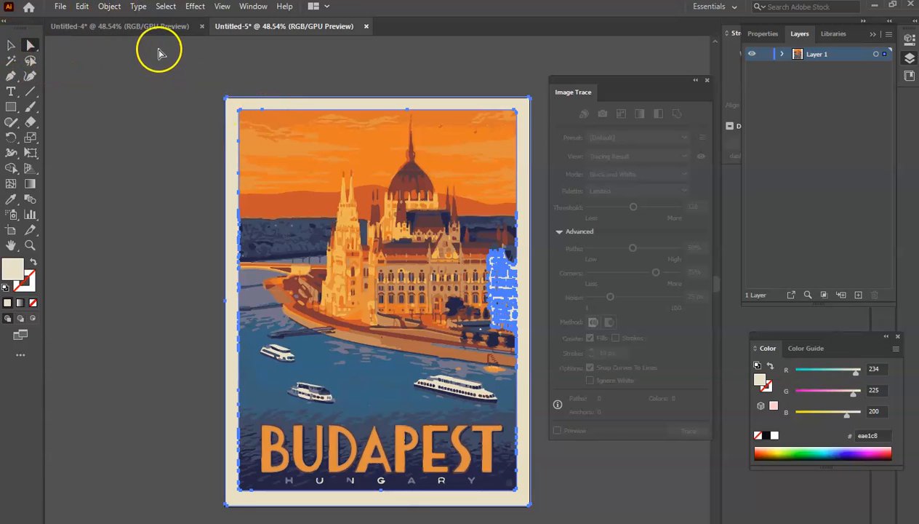
left_click(165, 7)
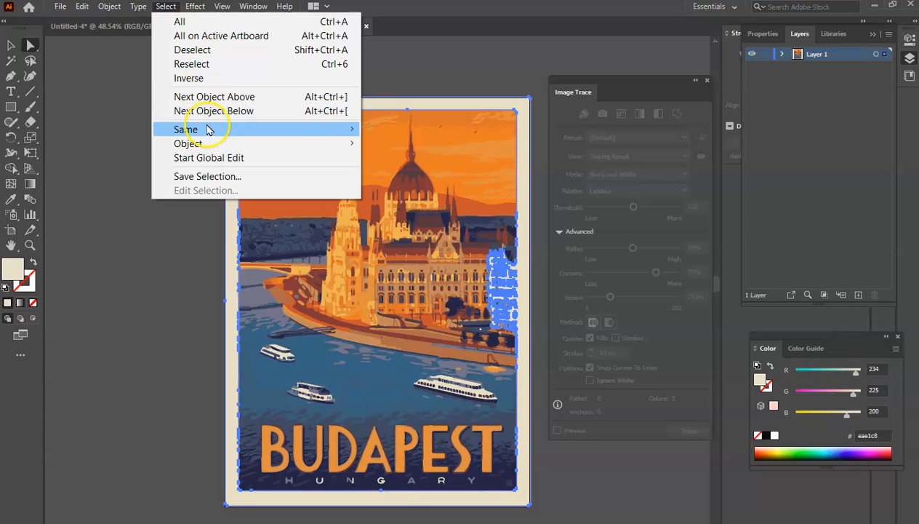
mouse_move(207, 129)
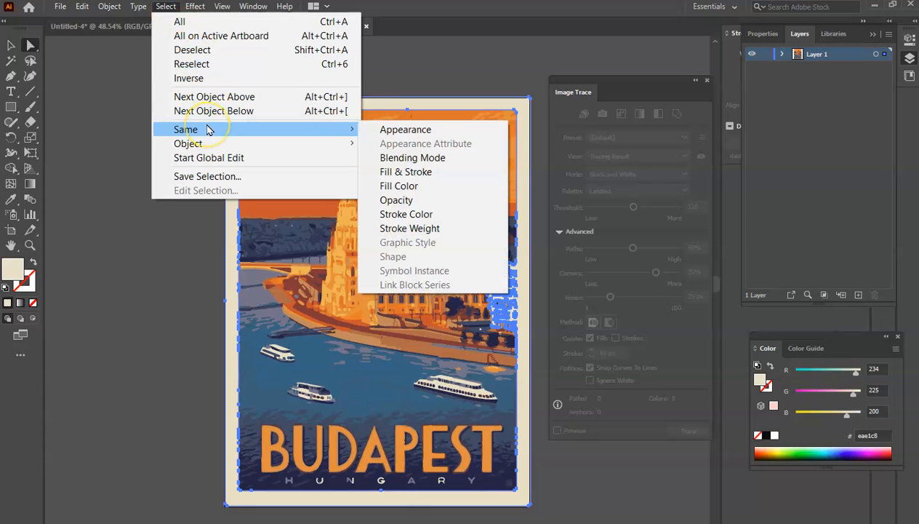
left_click(420, 187)
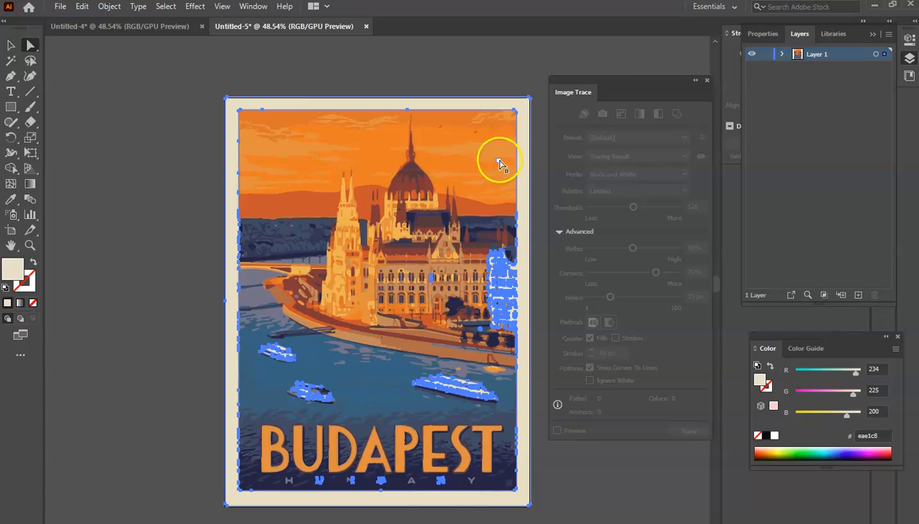
Create a layer named Color 1, then cut the selected cream shapes and paste them in place on it.
left_click(859, 295)
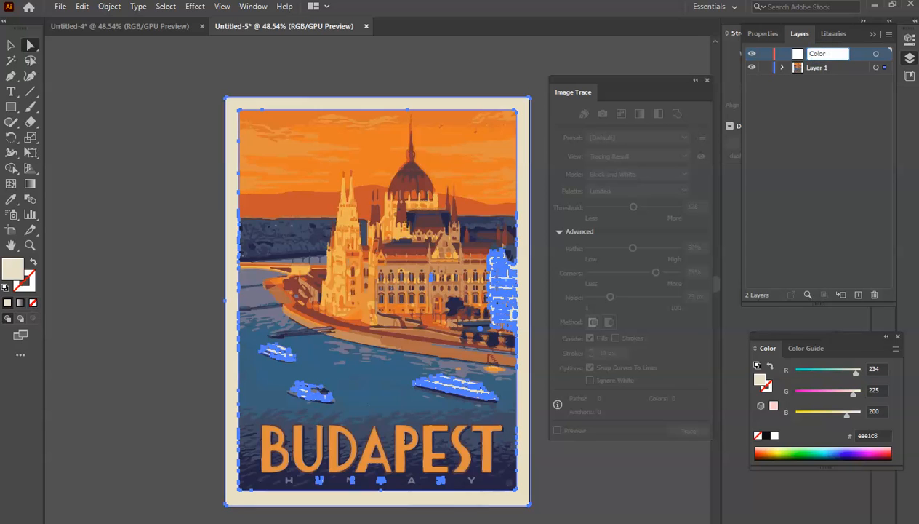
key("Return")
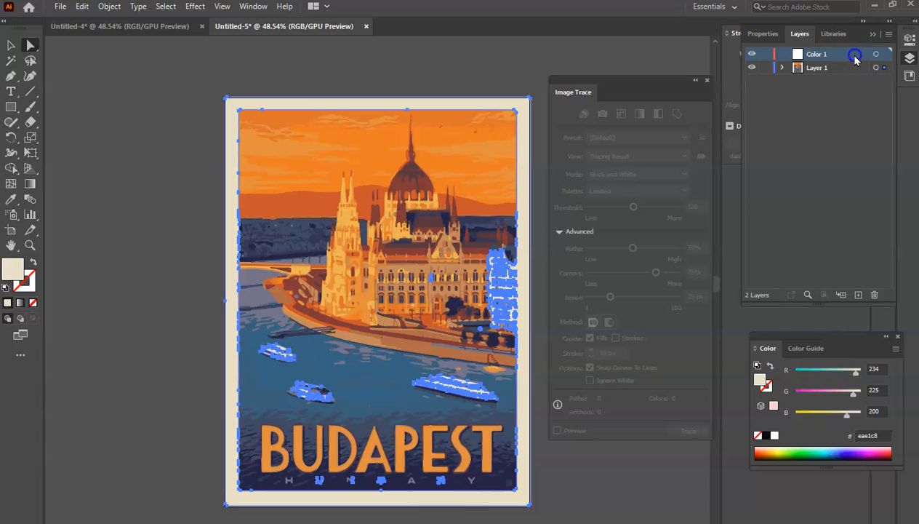
left_click(82, 6)
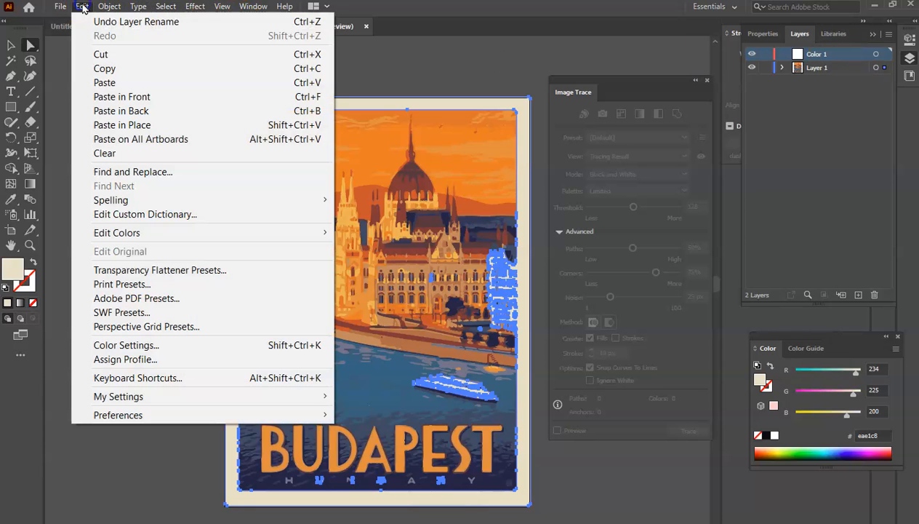
left_click(103, 55)
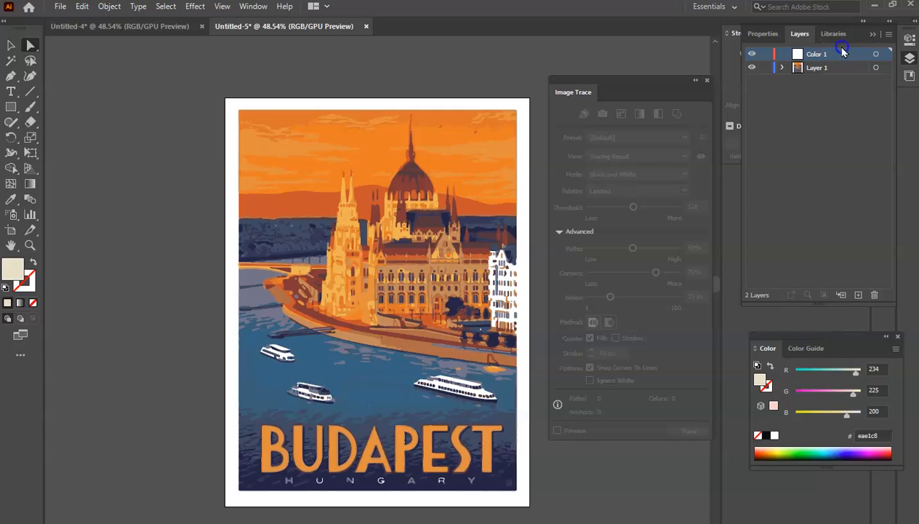
left_click(82, 7)
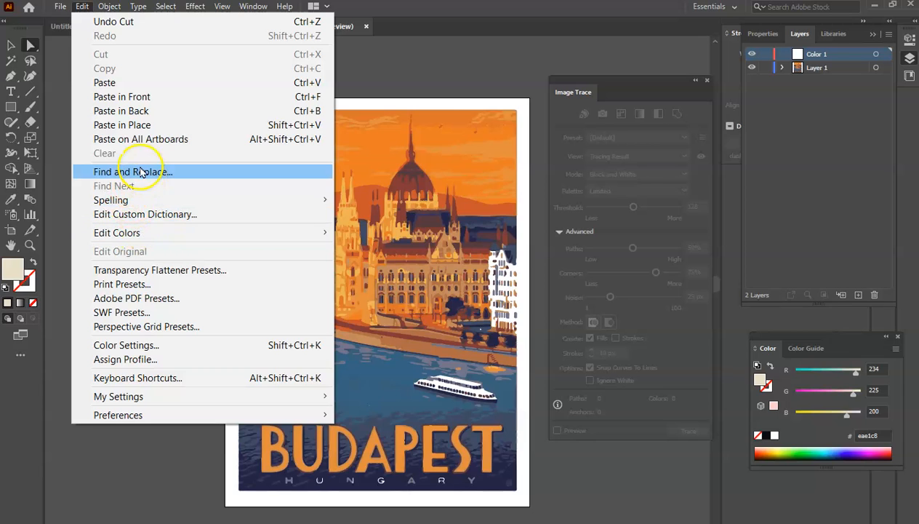
left_click(125, 125)
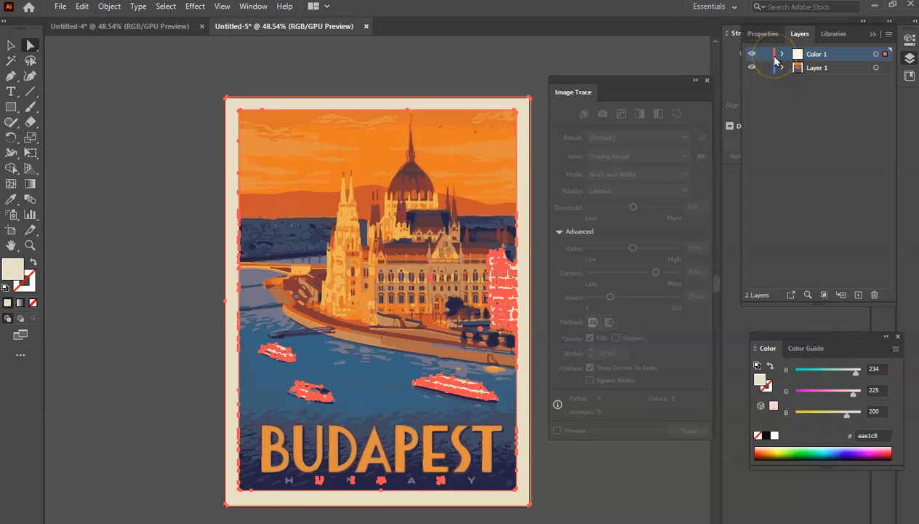
Lock the Color 1 layer that holds the cream shapes.
left_click(841, 56)
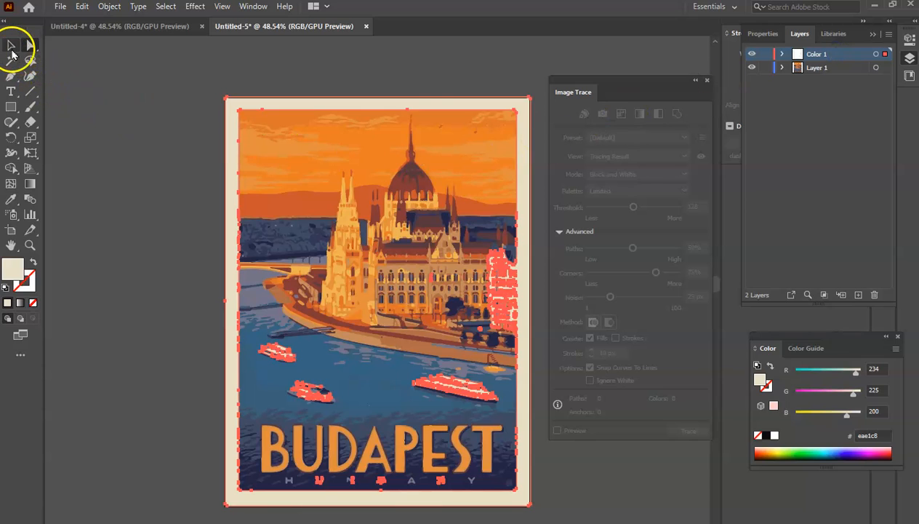
left_click(766, 55)
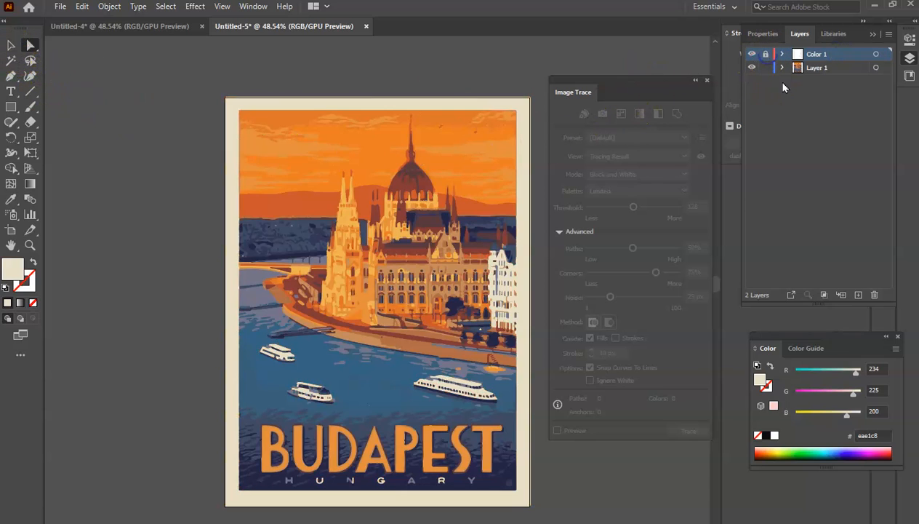
Select the orange shape at the top of the sky on Layer 1 and all shapes with the same fill and stroke.
left_click(840, 68)
left_click(30, 45)
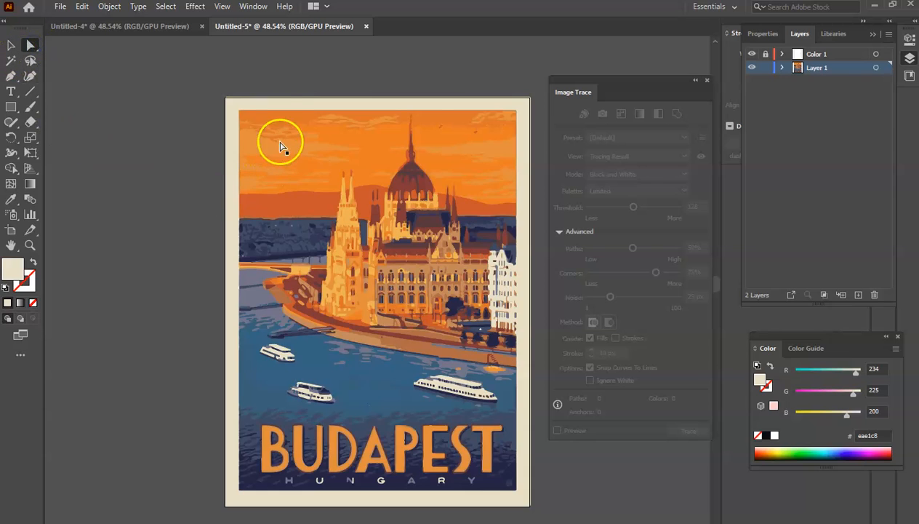
left_click(289, 126)
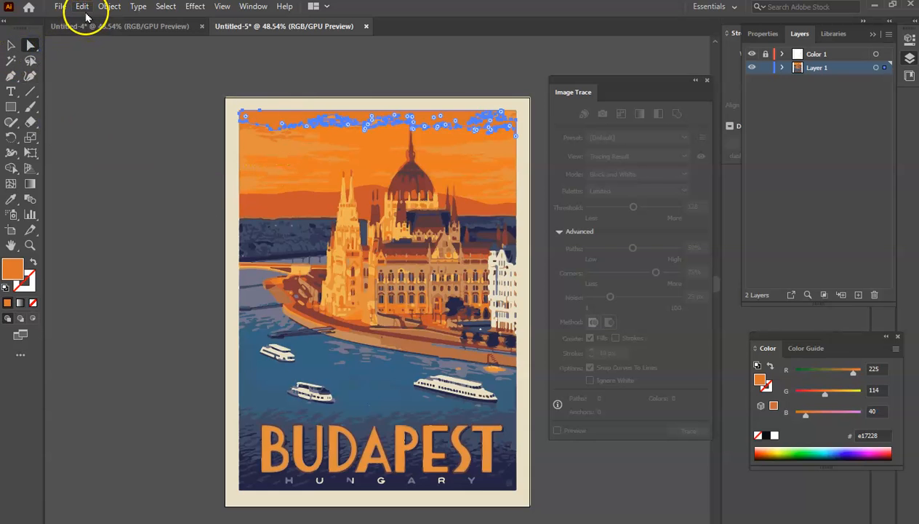
left_click(169, 7)
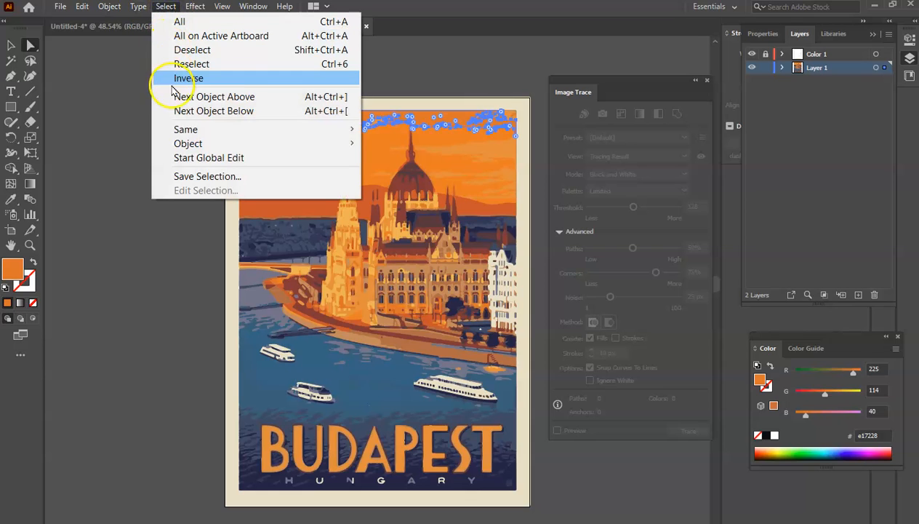
mouse_move(166, 129)
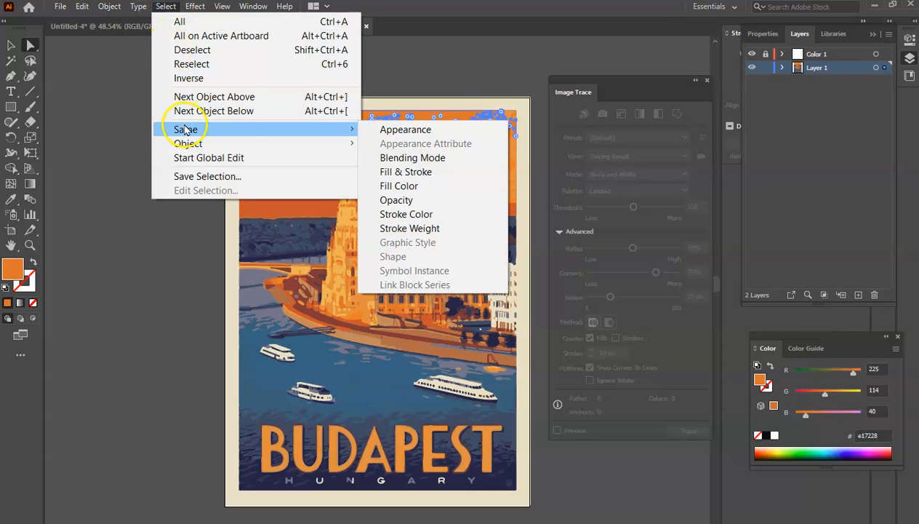
left_click(407, 174)
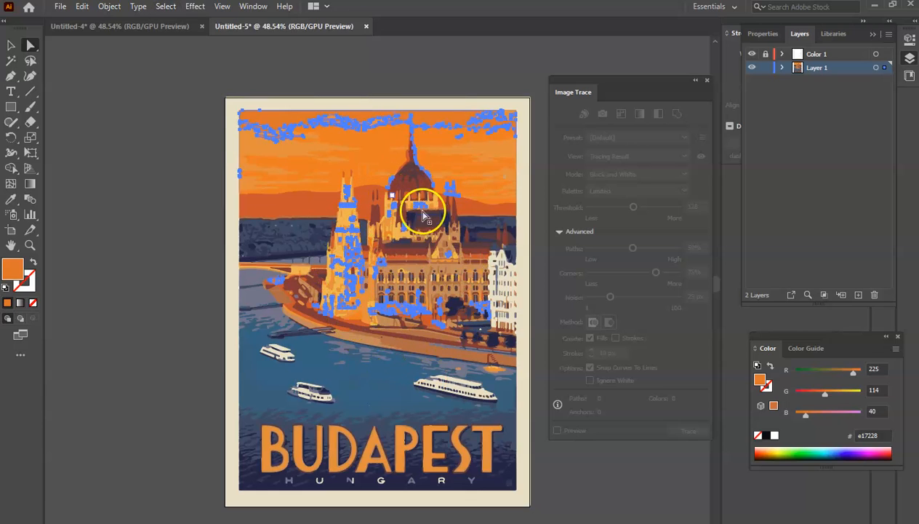
Create a layer named Color 2 above Layer 1 and paste the clipboard shapes in place on it.
left_click(858, 295)
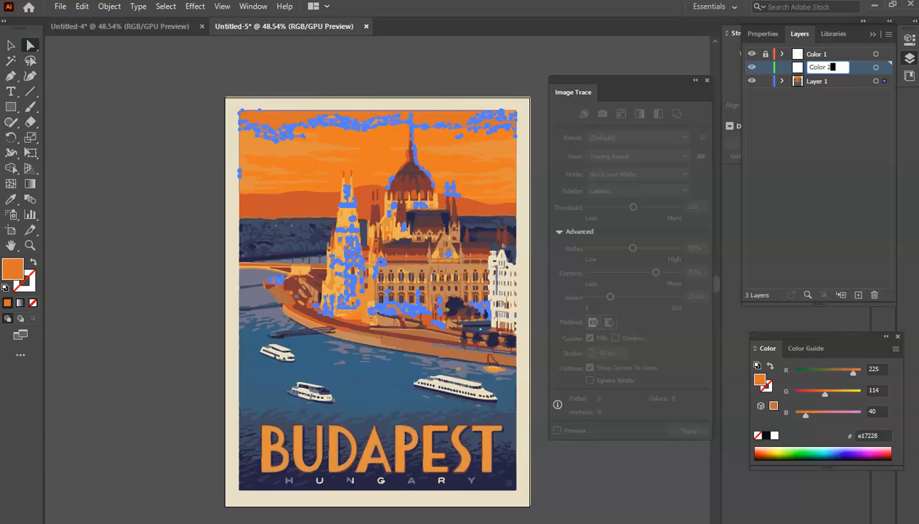
key("Return")
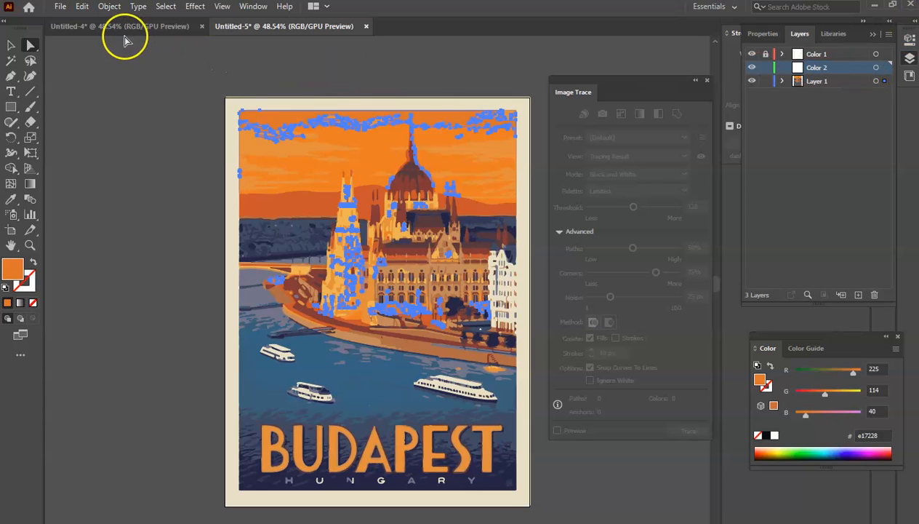
left_click(83, 9)
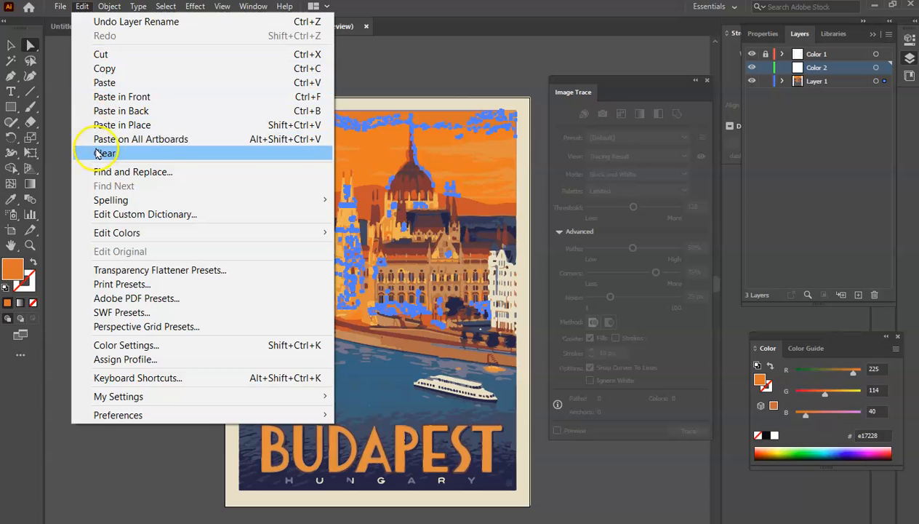
left_click(122, 125)
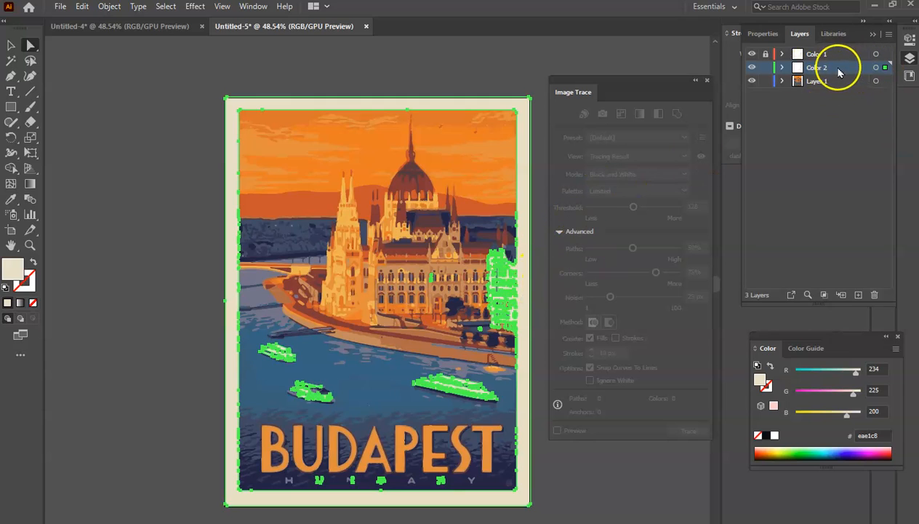
Hide Layer 1 and paste the clipboard shapes in place on Color 2 once more.
left_click(752, 81)
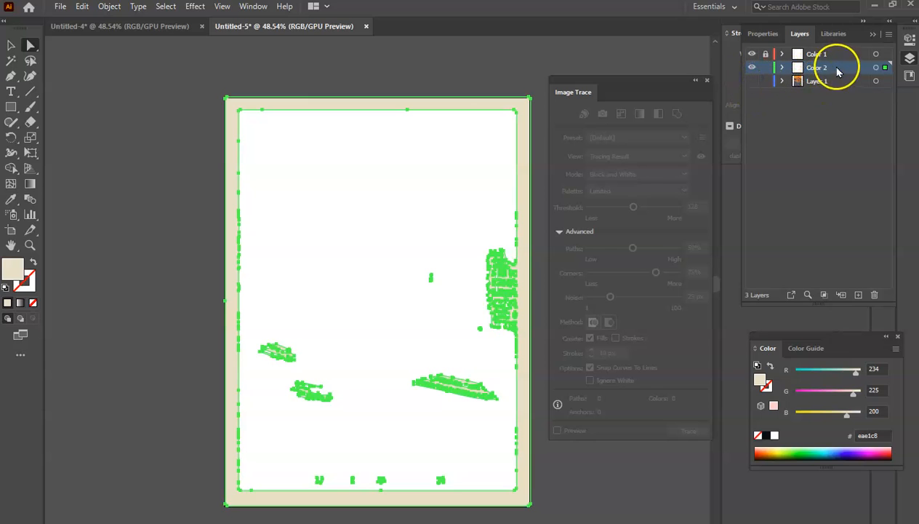
left_click(82, 7)
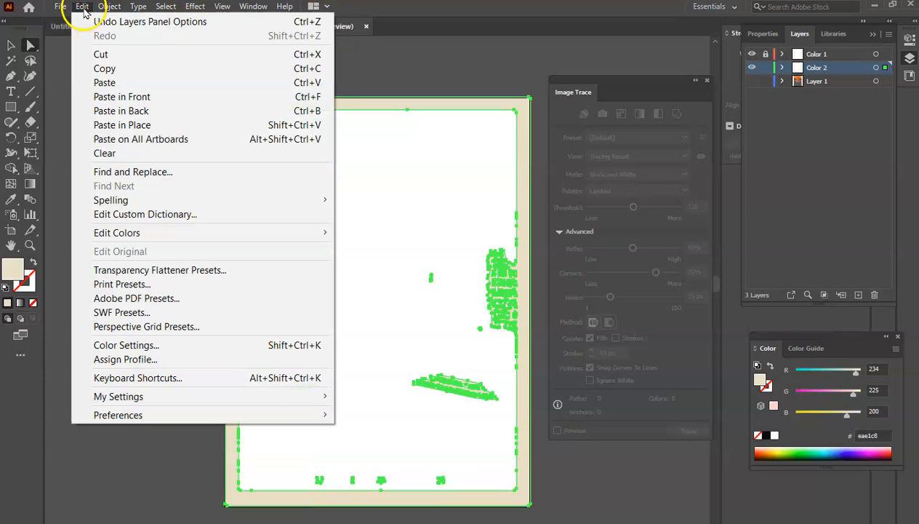
left_click(123, 125)
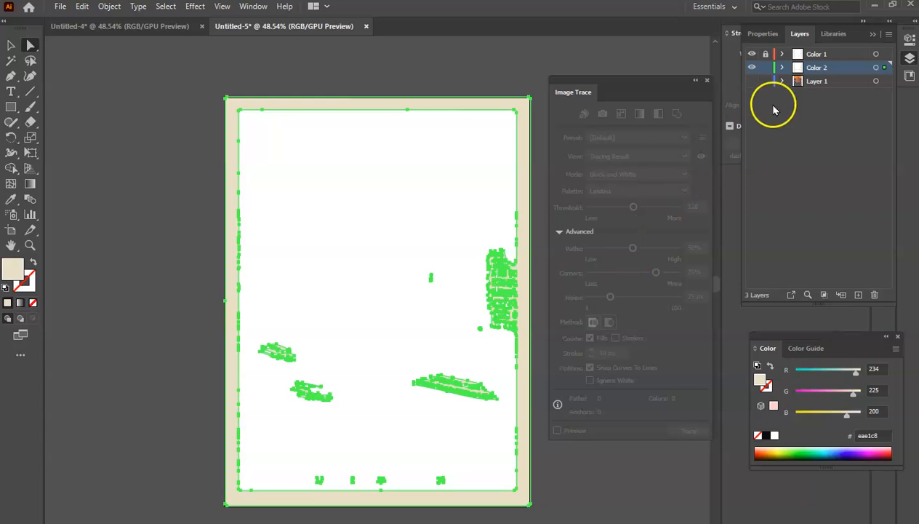
Toggle the visibility of the Color 1 and Color 2 layers to compare their contents.
left_click(752, 66)
left_click(752, 54)
left_click(752, 54)
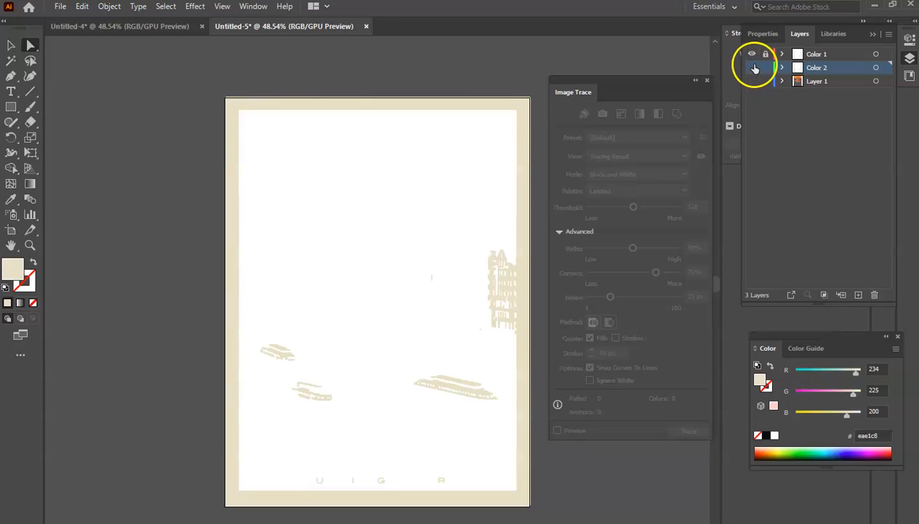
left_click(752, 54)
left_click(752, 55)
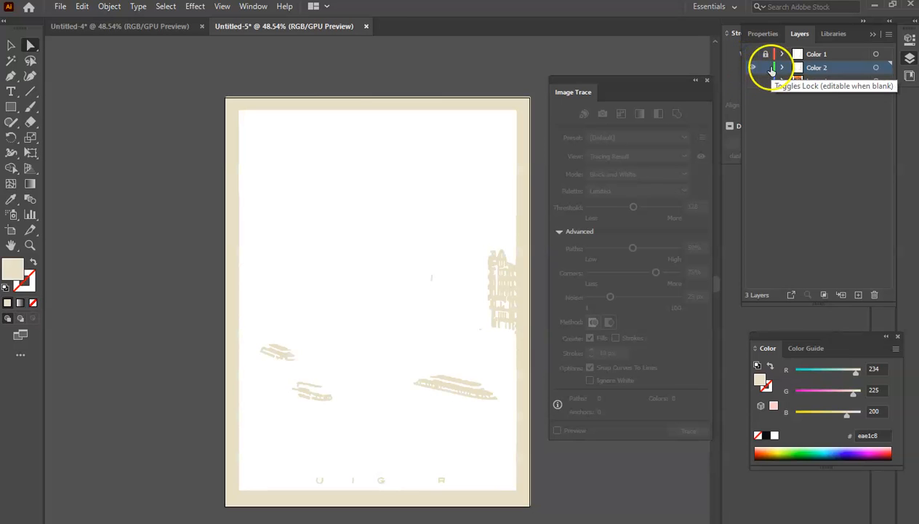
Delete the Color 2 layer with the wrongly pasted shapes and show Layer 1 again.
left_click(752, 67)
left_click(836, 68)
mouse_move(842, 68)
left_mouse_down()
mouse_move(852, 267)
mouse_move(876, 296)
left_mouse_up()
key("ctrl+y")
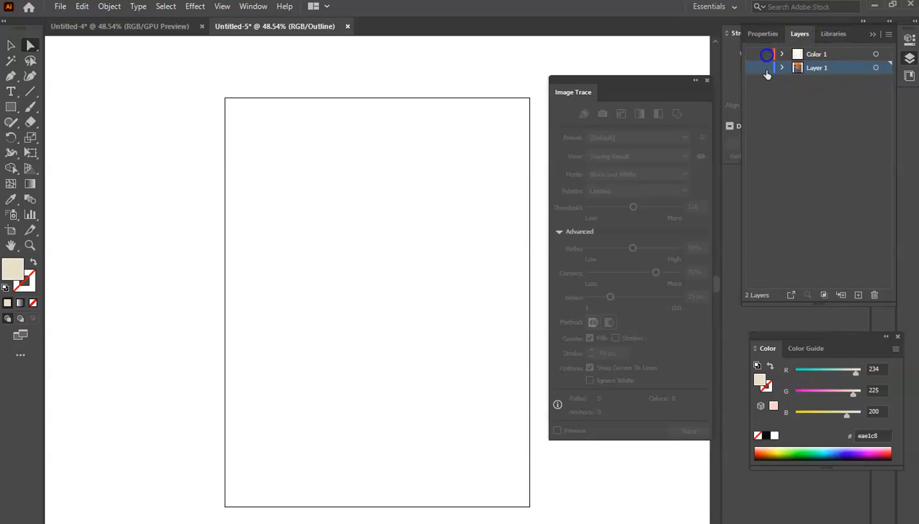
left_click(752, 68)
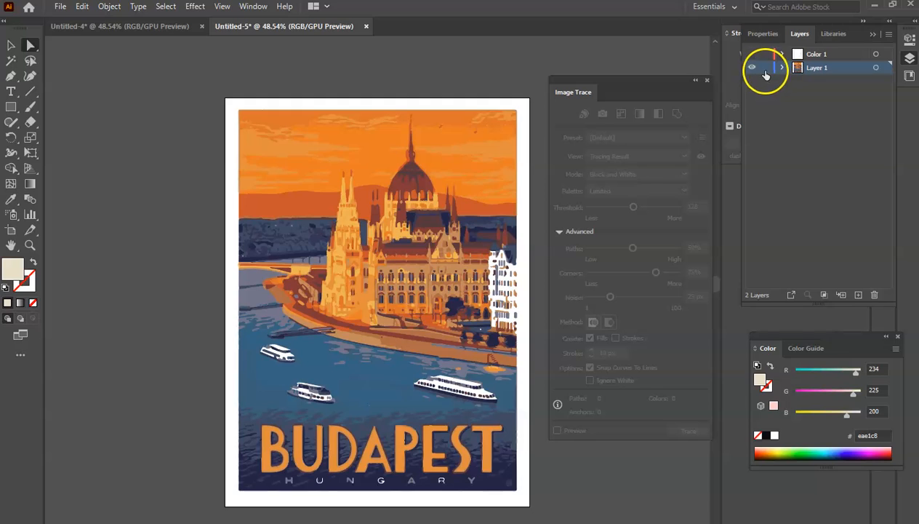
Reselect the orange shape along the sky's upper edge with Direct Selection and extend the selection to matching fill and stroke.
left_click(28, 47)
left_click(286, 122)
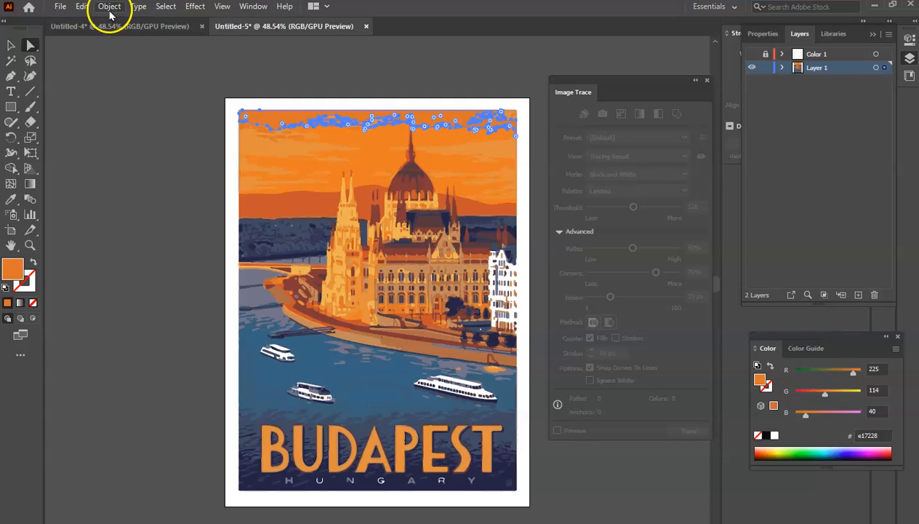
left_click(158, 8)
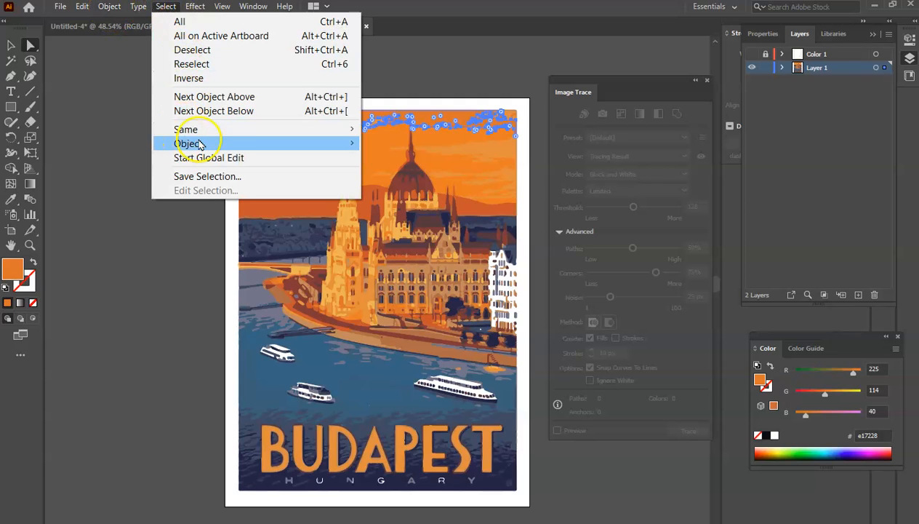
mouse_move(202, 130)
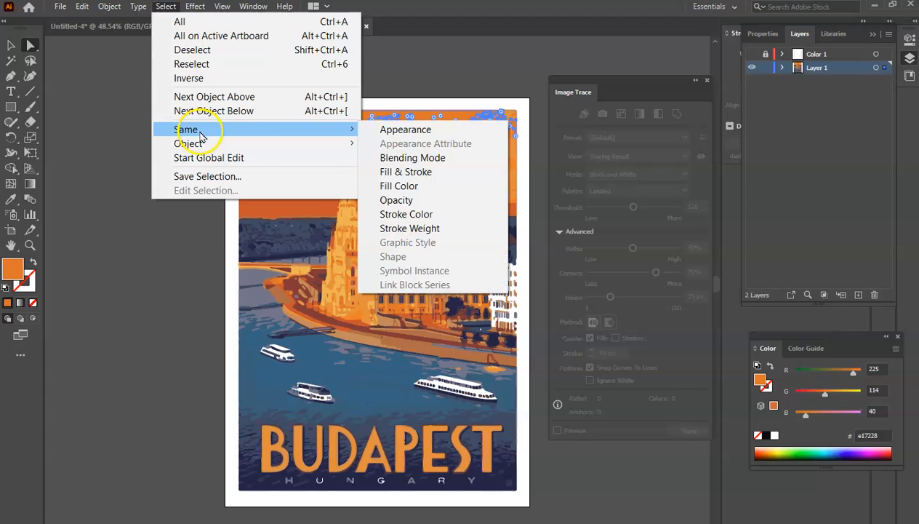
left_click(413, 174)
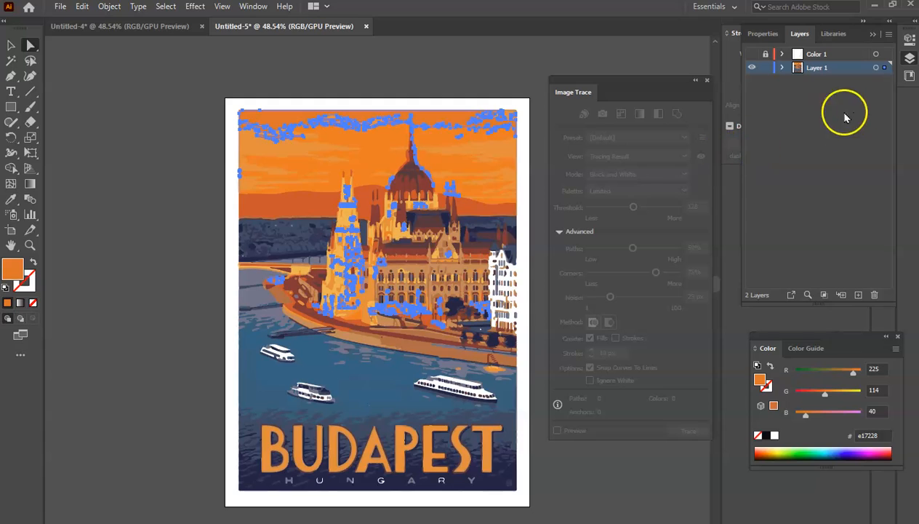
Create a new layer, place it above Color 1 in the layer stack and name it Color 2.
left_click(859, 296)
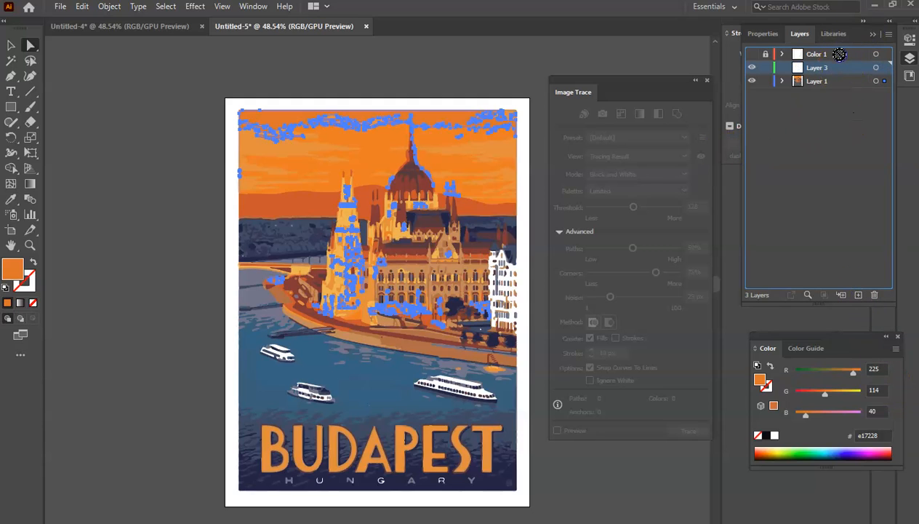
left_click_drag(841, 49, 846, 67)
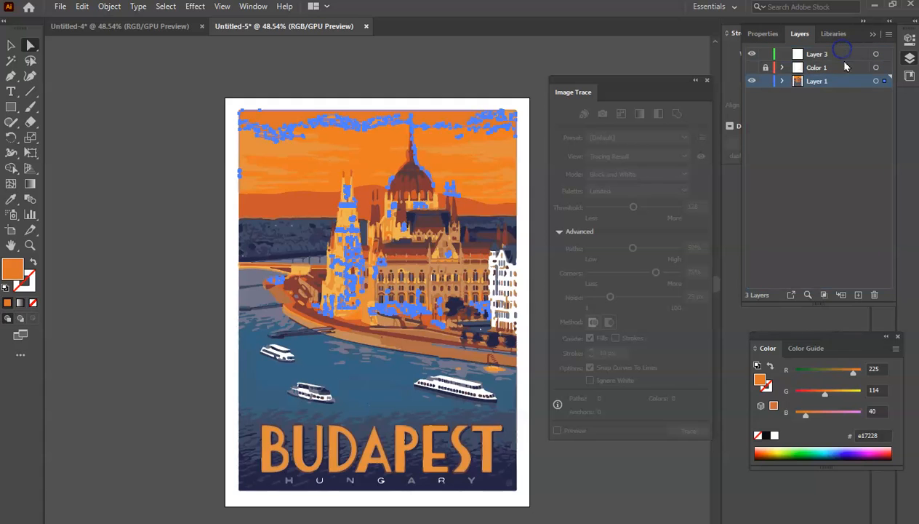
double_click(819, 55)
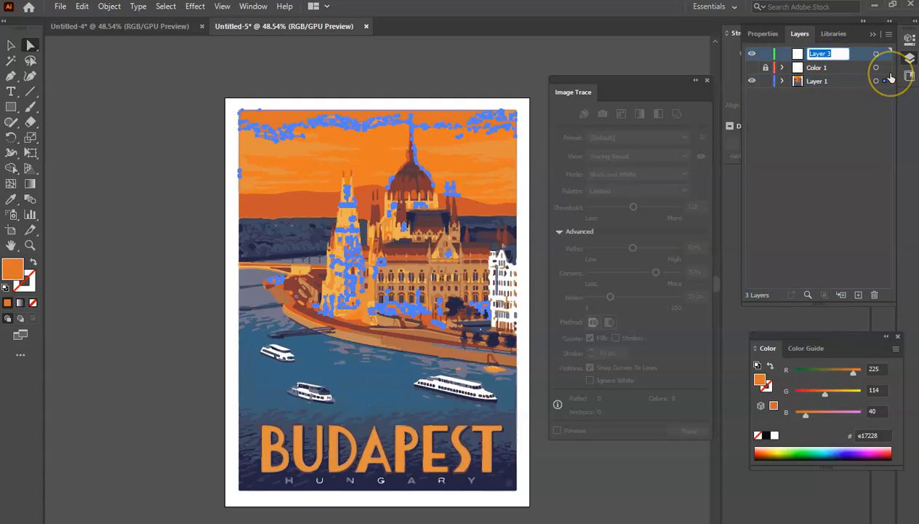
type("Color 2")
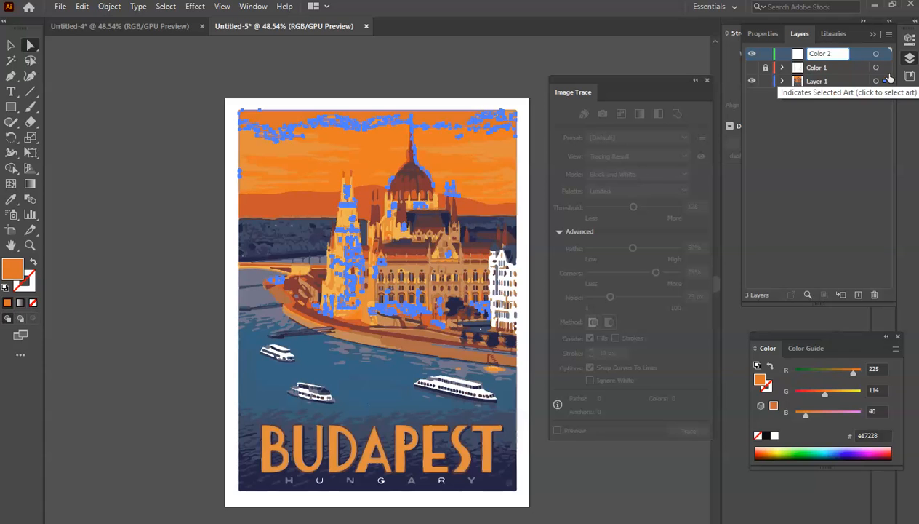
left_click(862, 58)
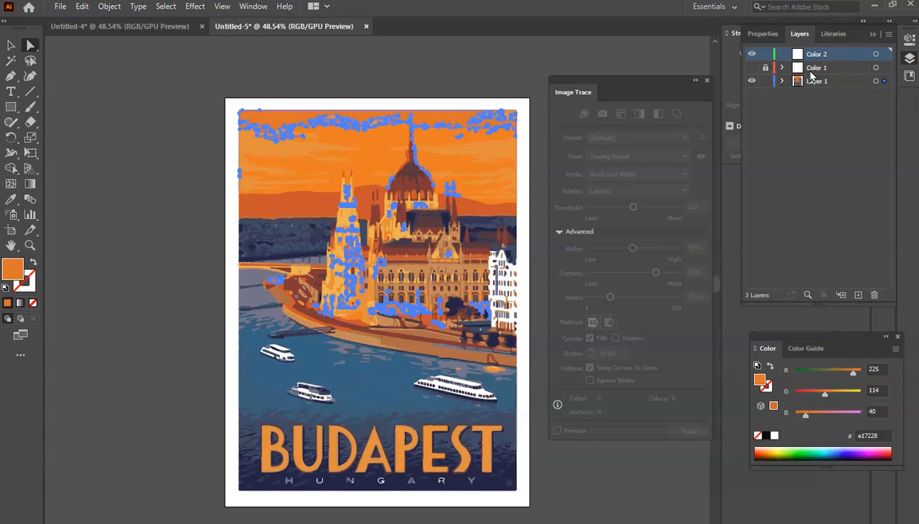
Cut the selected orange shapes, paste them in place on the Color 2 layer and deselect them.
left_click(82, 6)
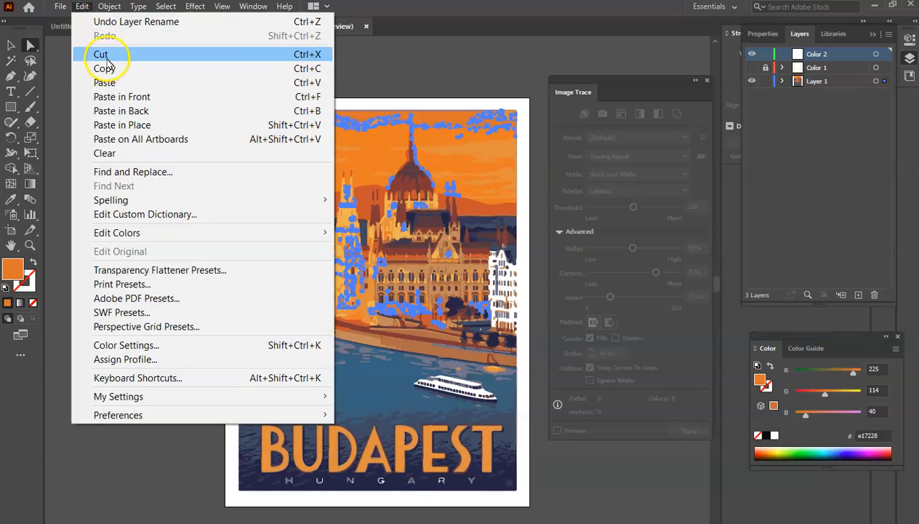
left_click(104, 55)
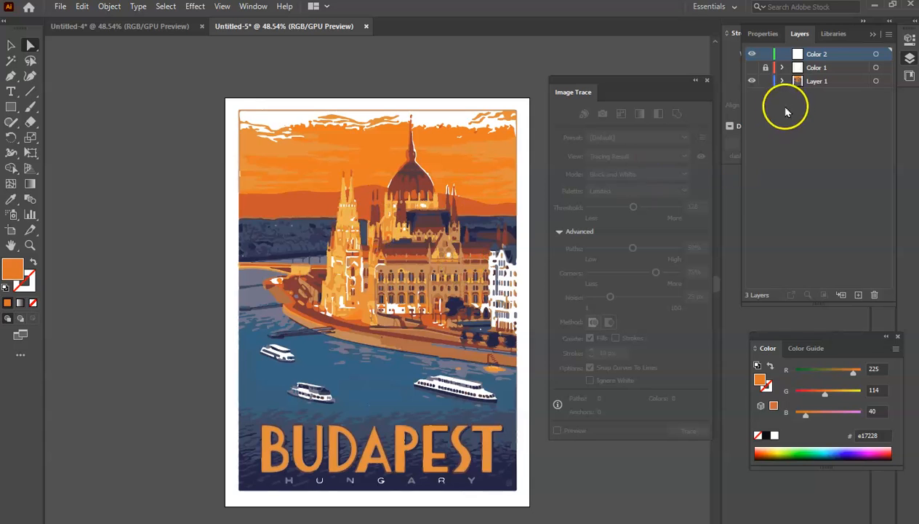
left_click(81, 7)
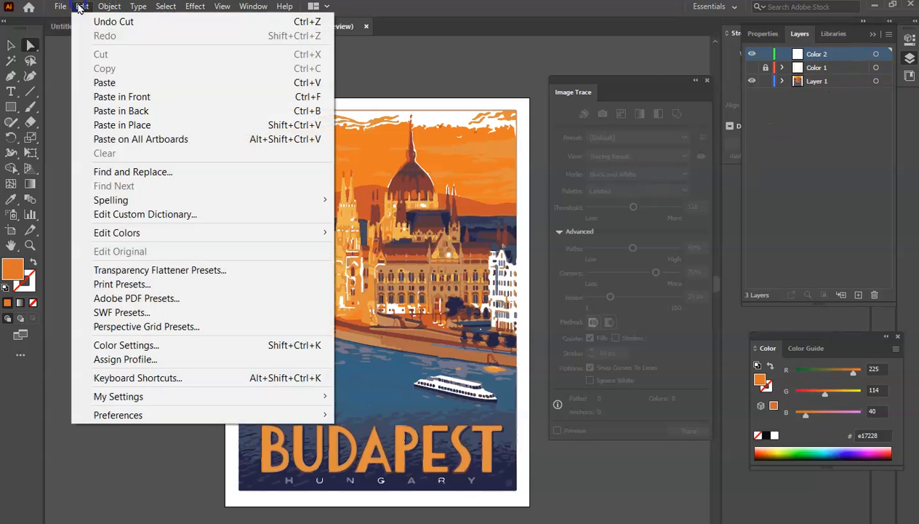
left_click(125, 128)
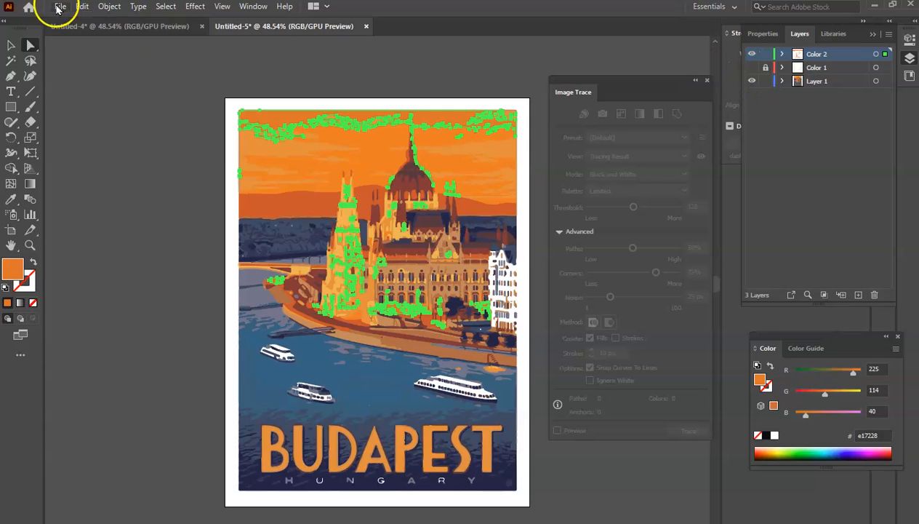
left_click(11, 45)
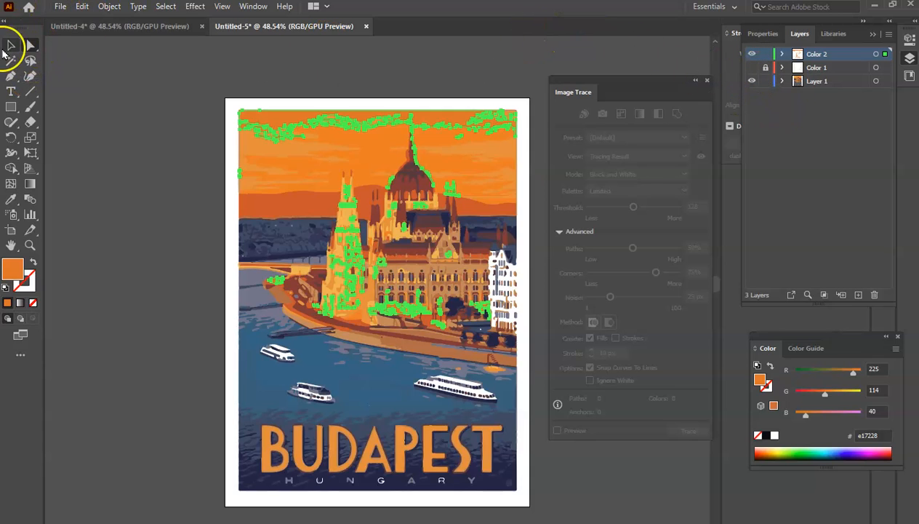
left_click(117, 114)
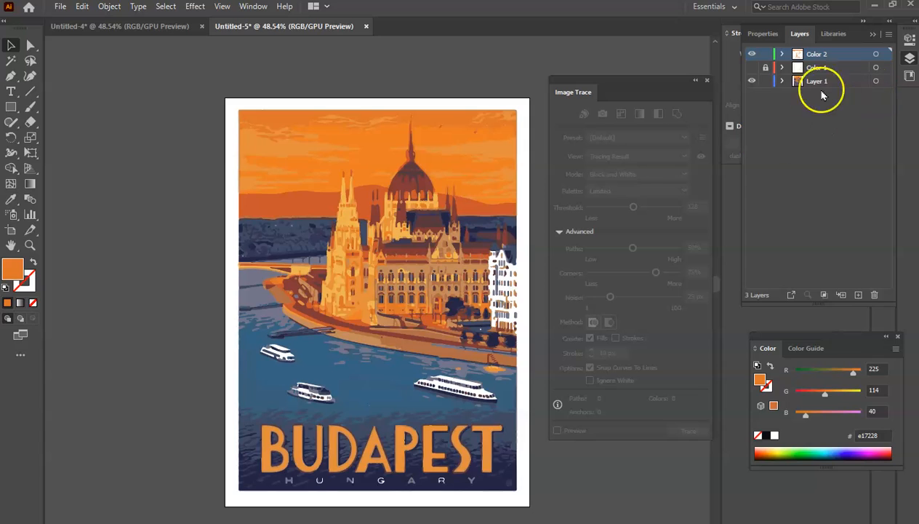
Lock the Color 2 layer, with Color 1 shown and Layer 1 hidden so only the separated shapes are displayed.
left_click(752, 68)
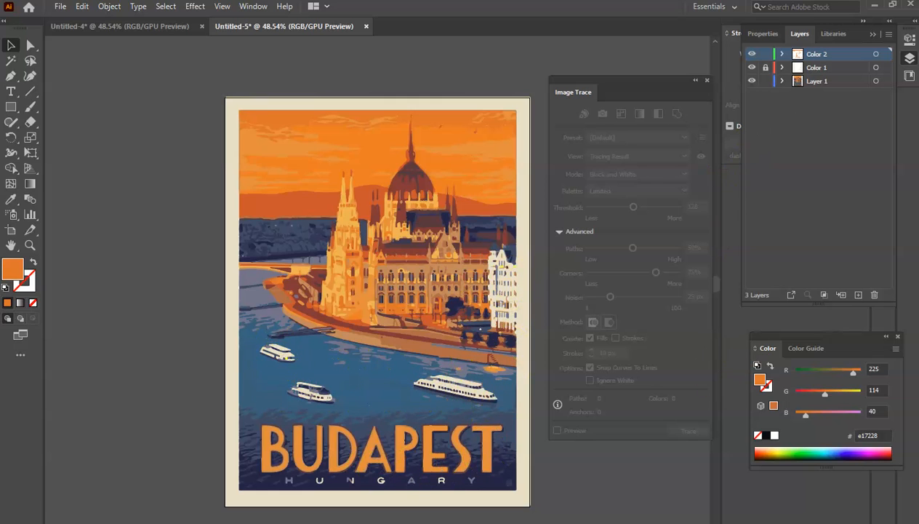
left_click(765, 55)
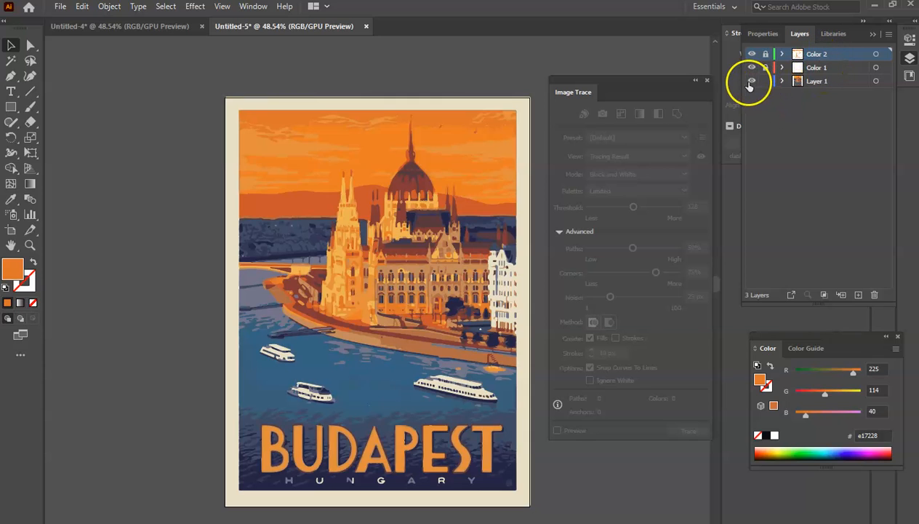
left_click(752, 81)
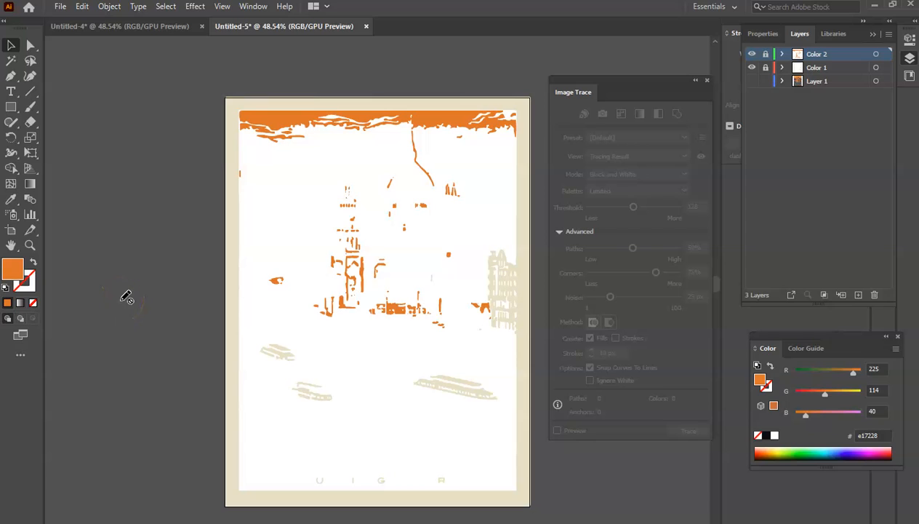
mouse_move(126, 296)
left_mouse_down()
mouse_move(84, 285)
mouse_move(77, 325)
mouse_move(96, 330)
mouse_move(68, 322)
mouse_move(70, 332)
mouse_move(103, 309)
left_mouse_up()
mouse_move(135, 427)
left_mouse_down()
mouse_move(148, 424)
mouse_move(146, 433)
left_mouse_up()
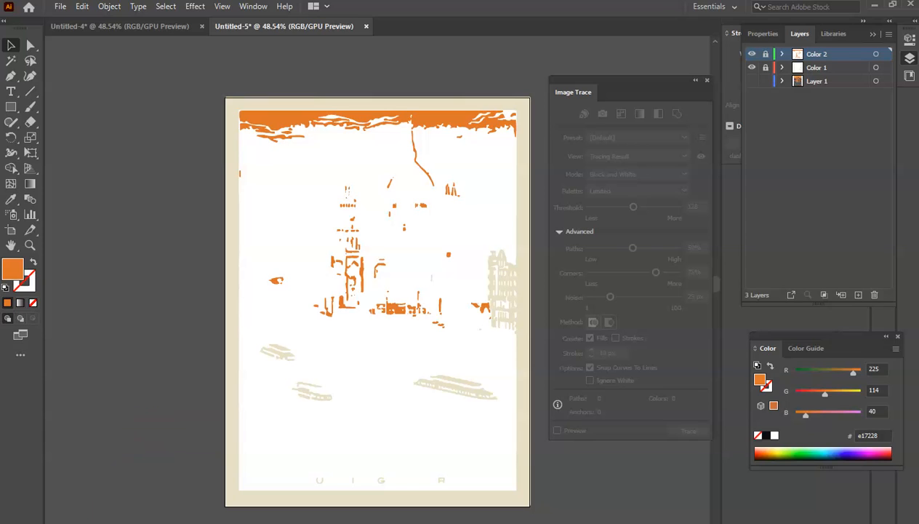